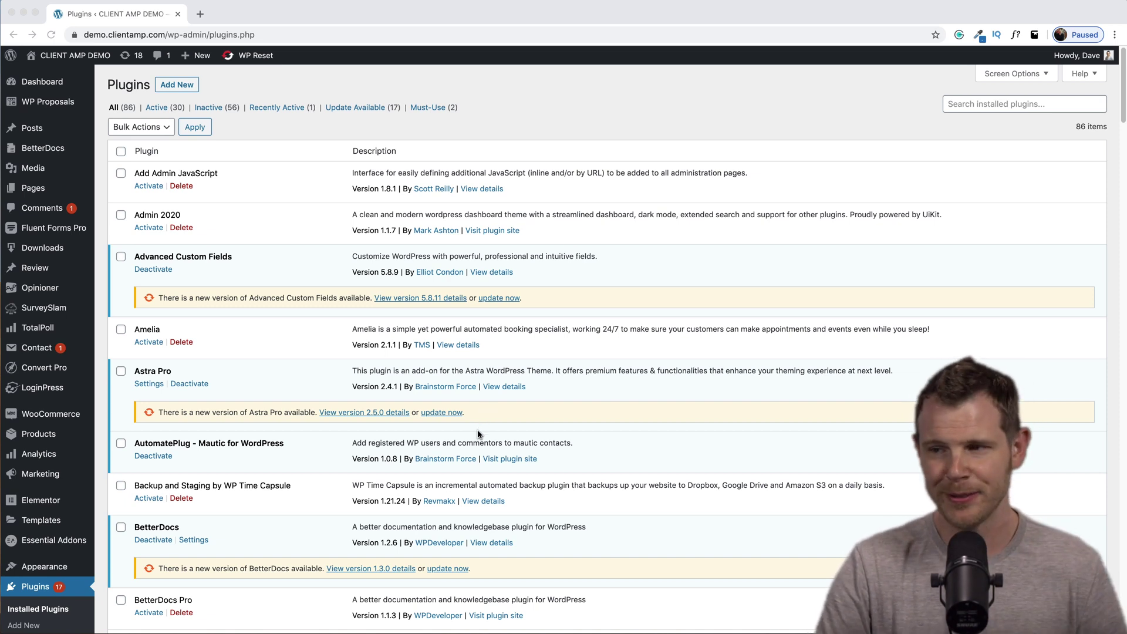
Activate the Admin 2020 plugin from the WordPress Plugins list
scroll(477, 431, down, 1)
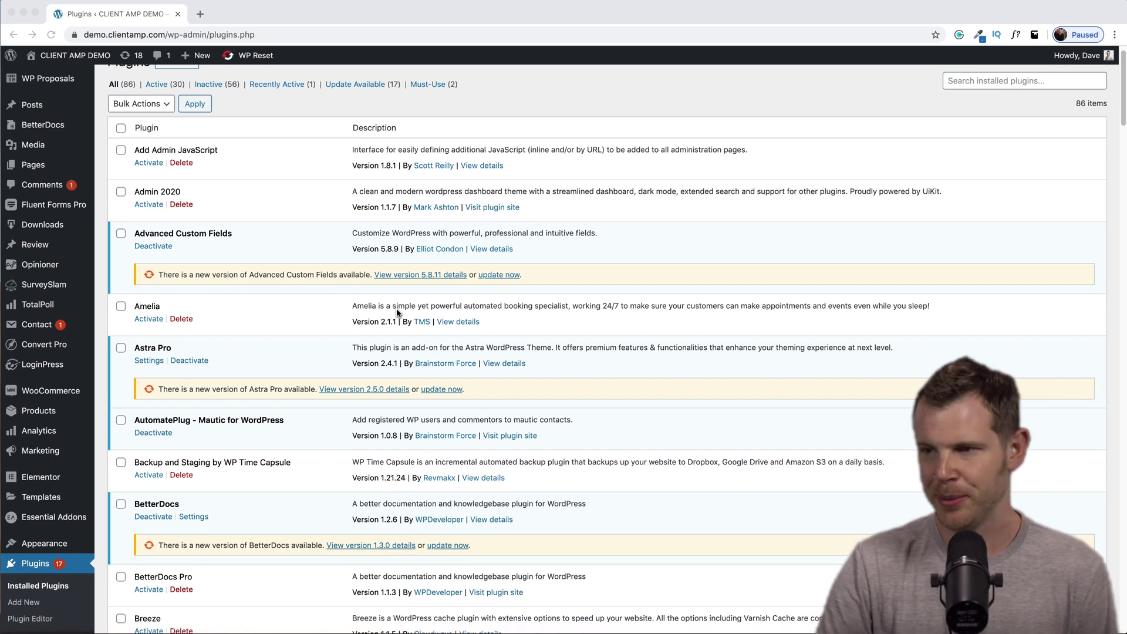
scroll(399, 335, up, 1)
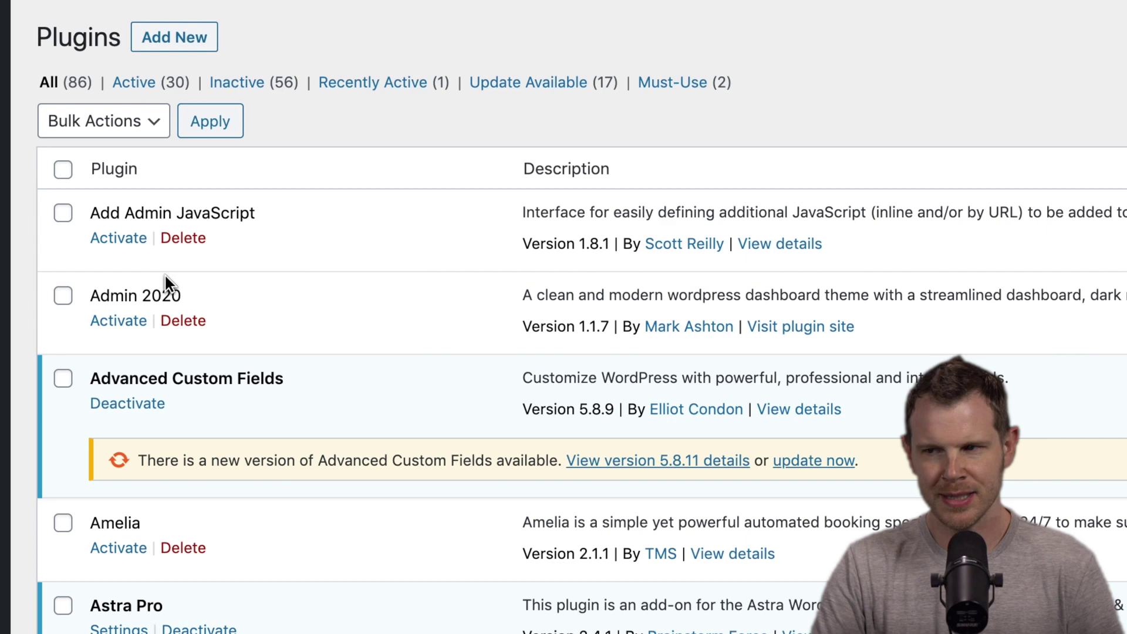
click(117, 320)
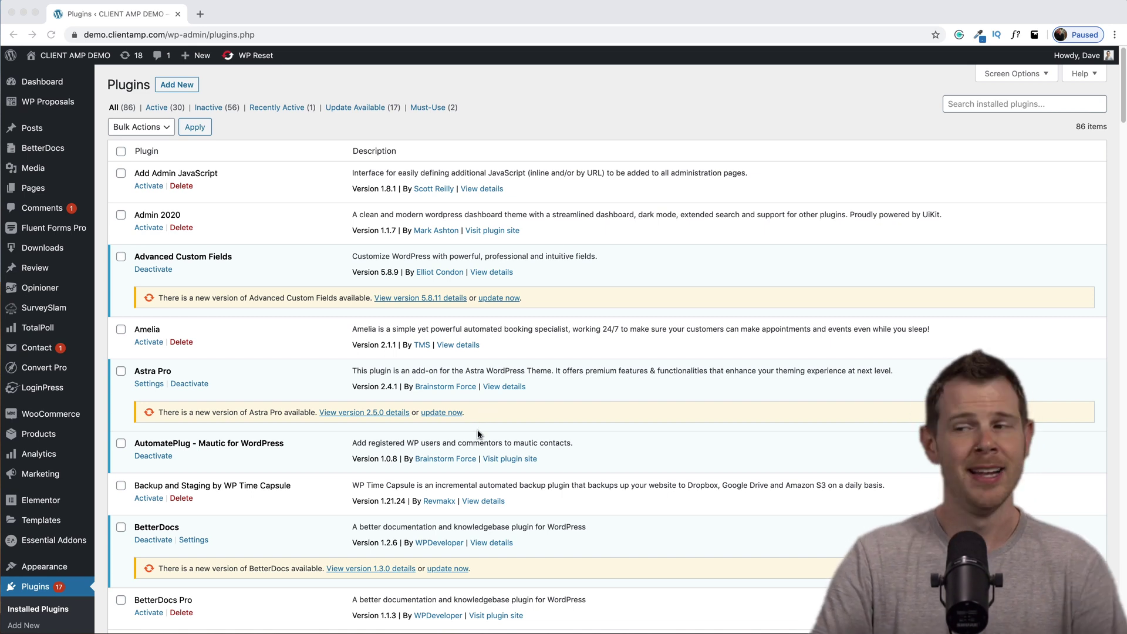
scroll(477, 430, down, 1)
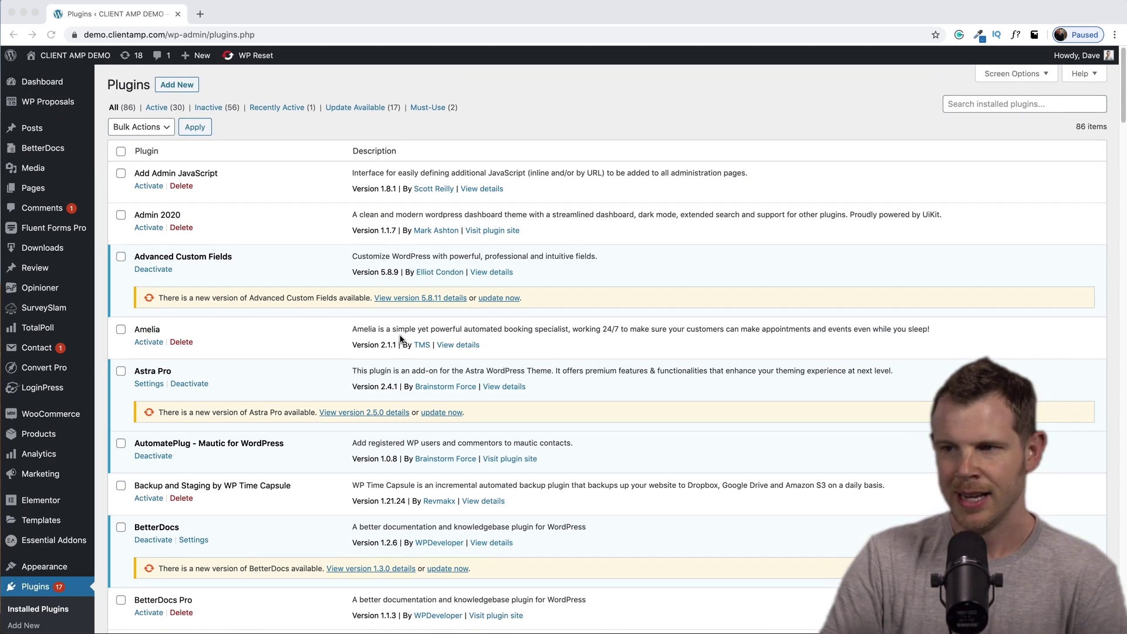
scroll(402, 339, up, 1)
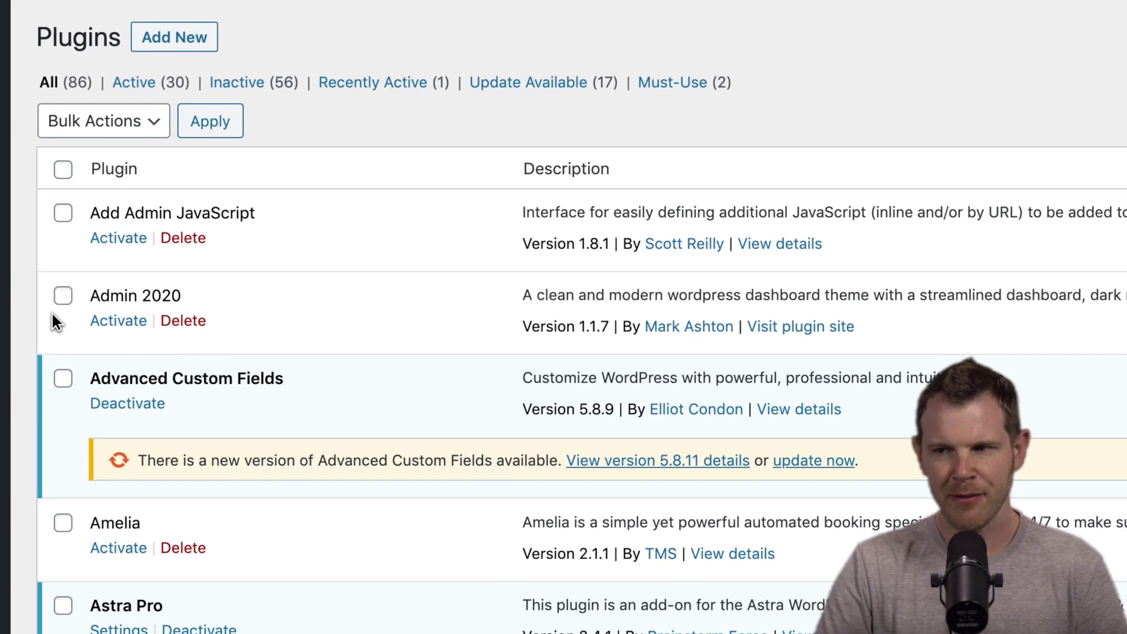
Activate Admin 2020 and scroll through its restyled left sidebar menu
click(118, 321)
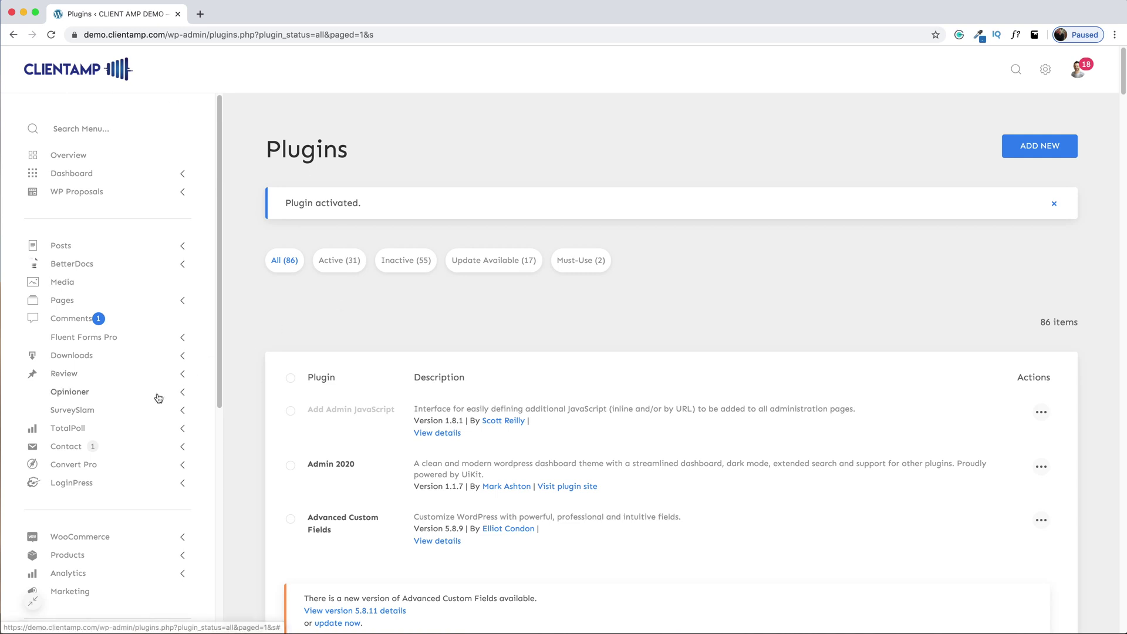
scroll(206, 467, down, 5)
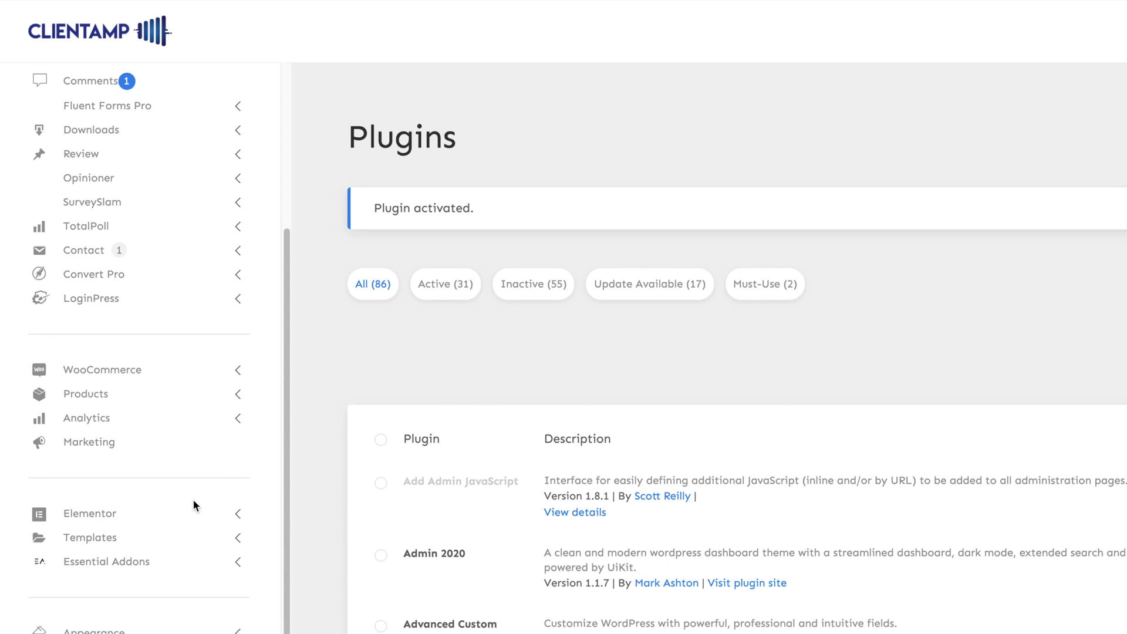
scroll(194, 505, down, 4)
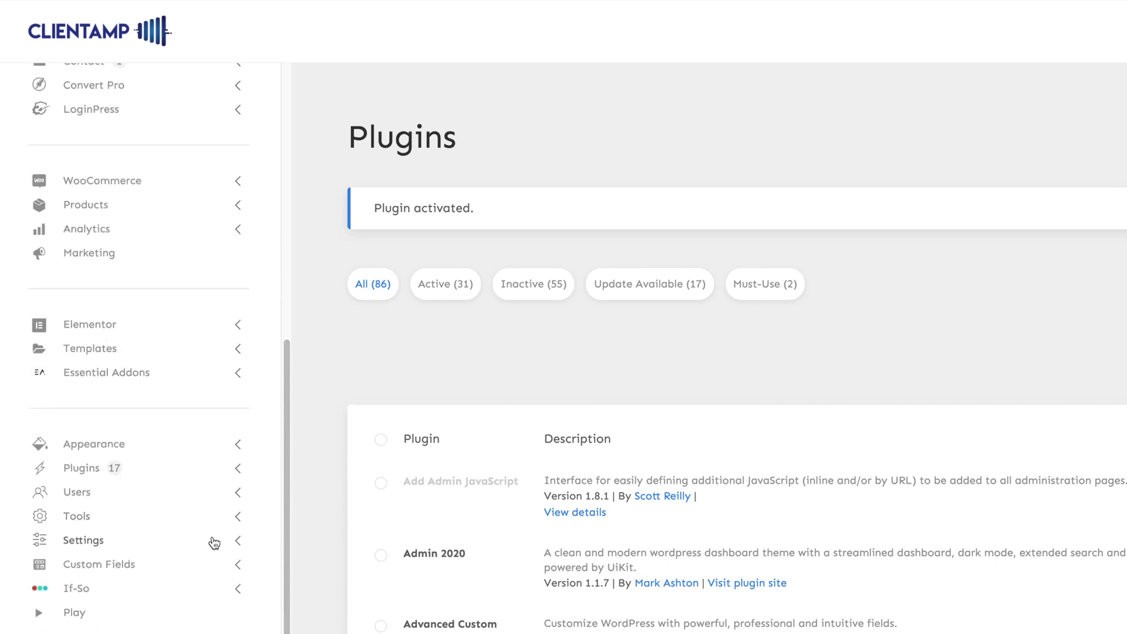
scroll(211, 541, down, 1)
scroll(196, 541, up, 10)
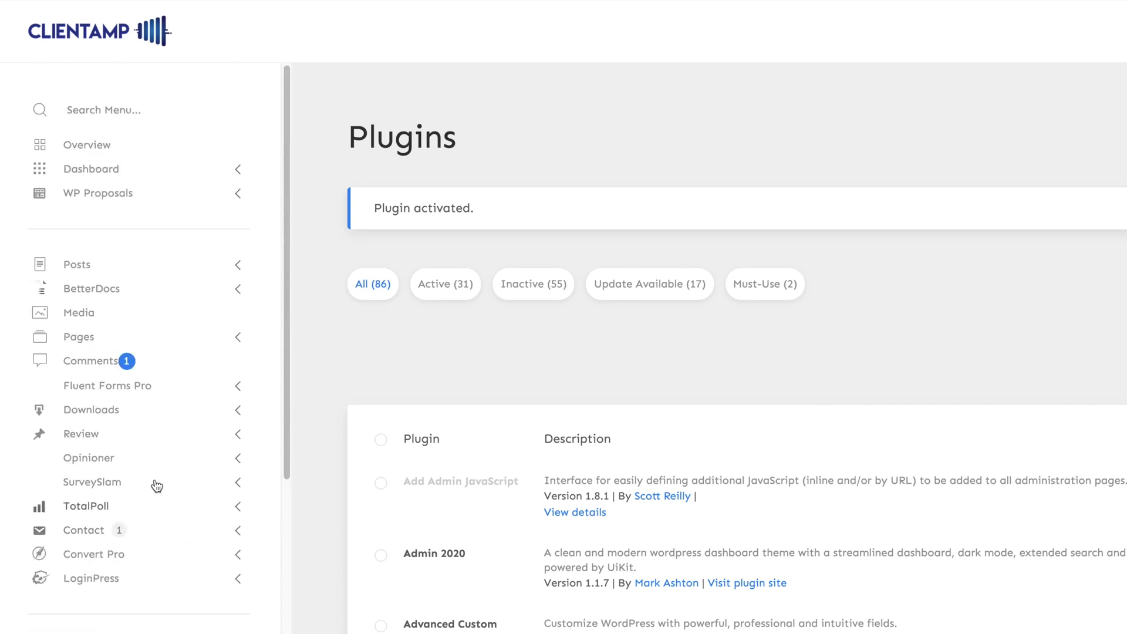
scroll(111, 510, down, 3)
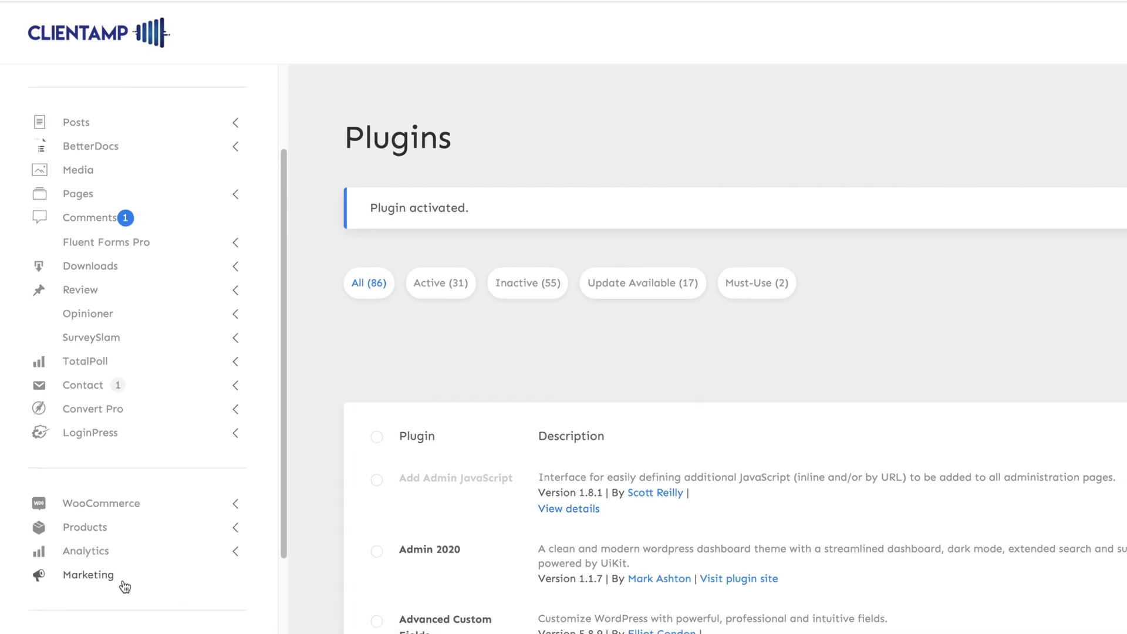
scroll(125, 586, down, 2)
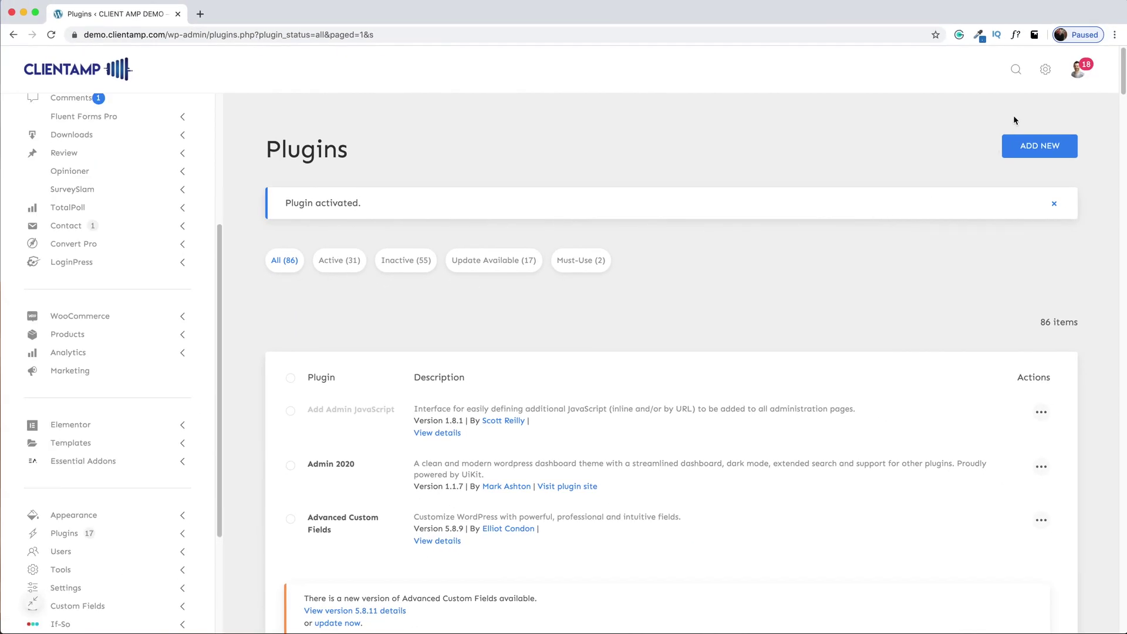
Run a site-wide search for 'amelia' from the header search
click(1016, 70)
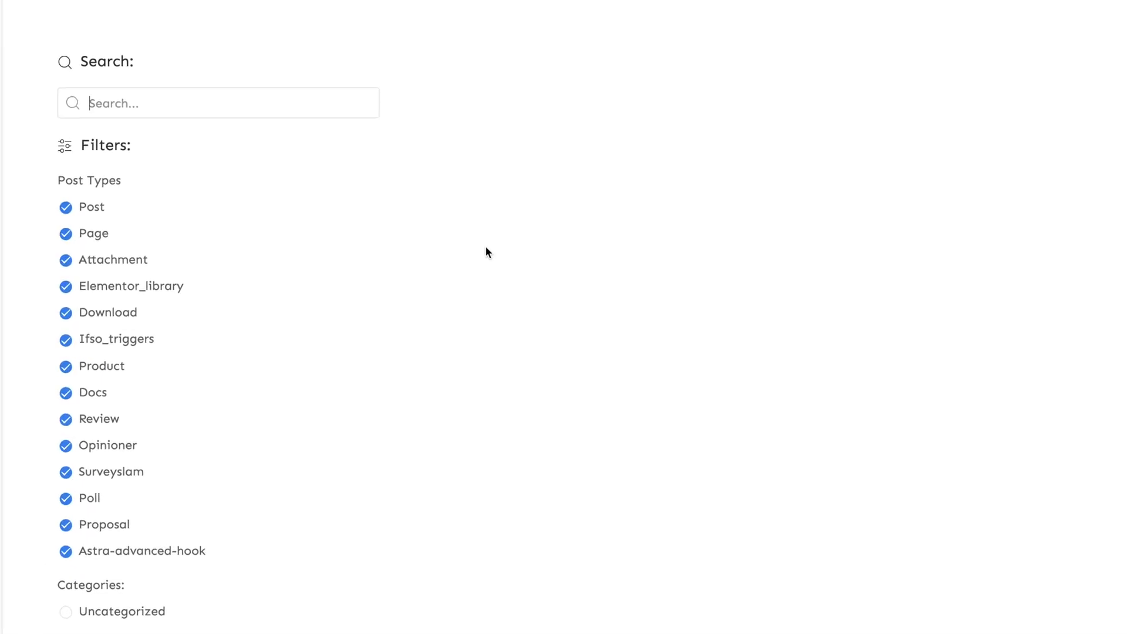
text(amelia)
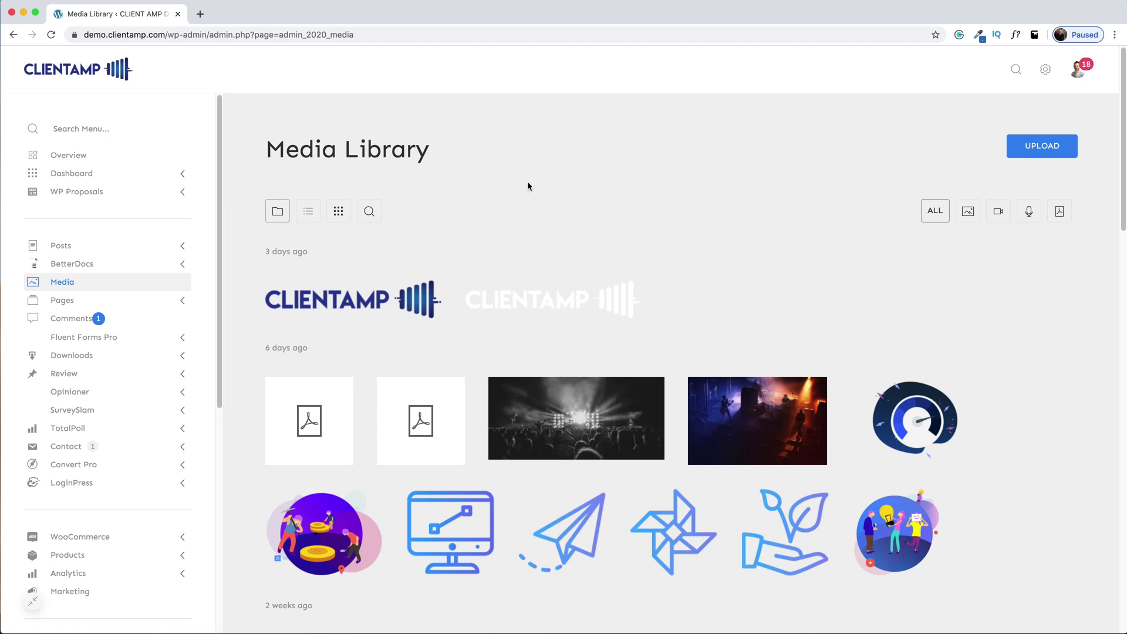
Switch the Media Library to list view and back to grid, then show the folders panel
scroll(528, 347, down, 4)
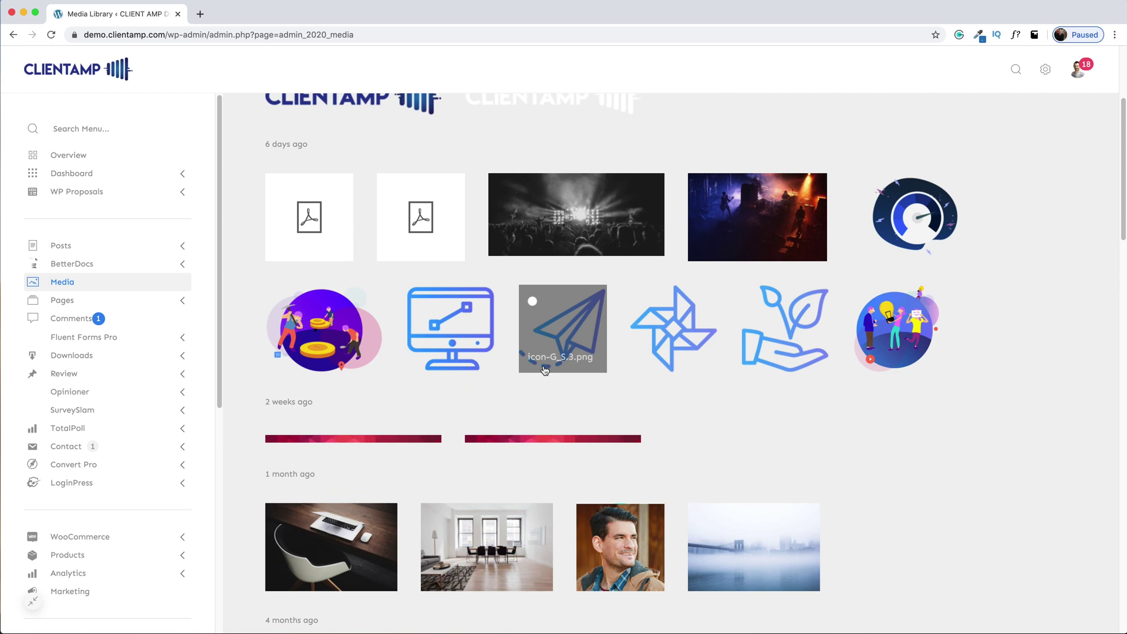
scroll(546, 376, down, 2)
scroll(546, 375, up, 6)
click(314, 218)
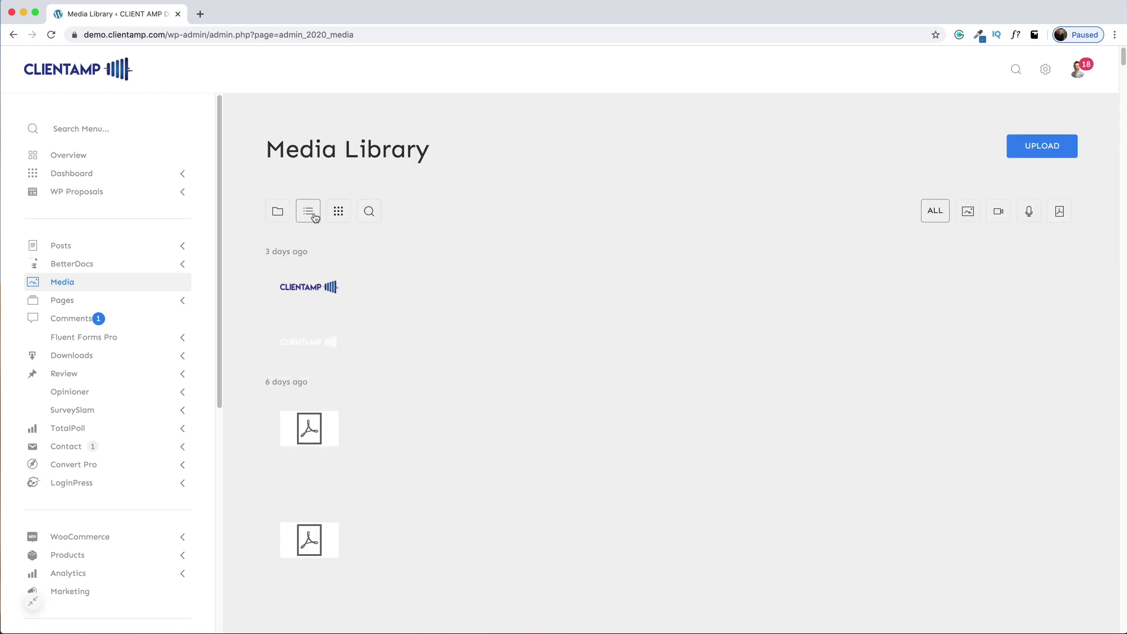
scroll(428, 355, down, 4)
scroll(390, 262, up, 4)
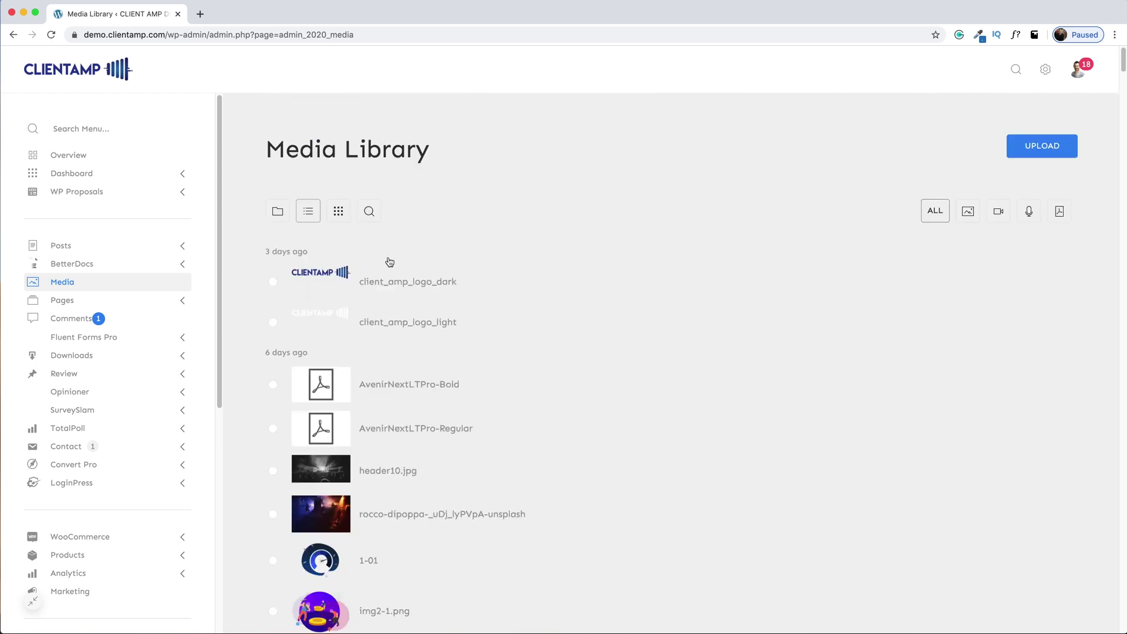
click(339, 212)
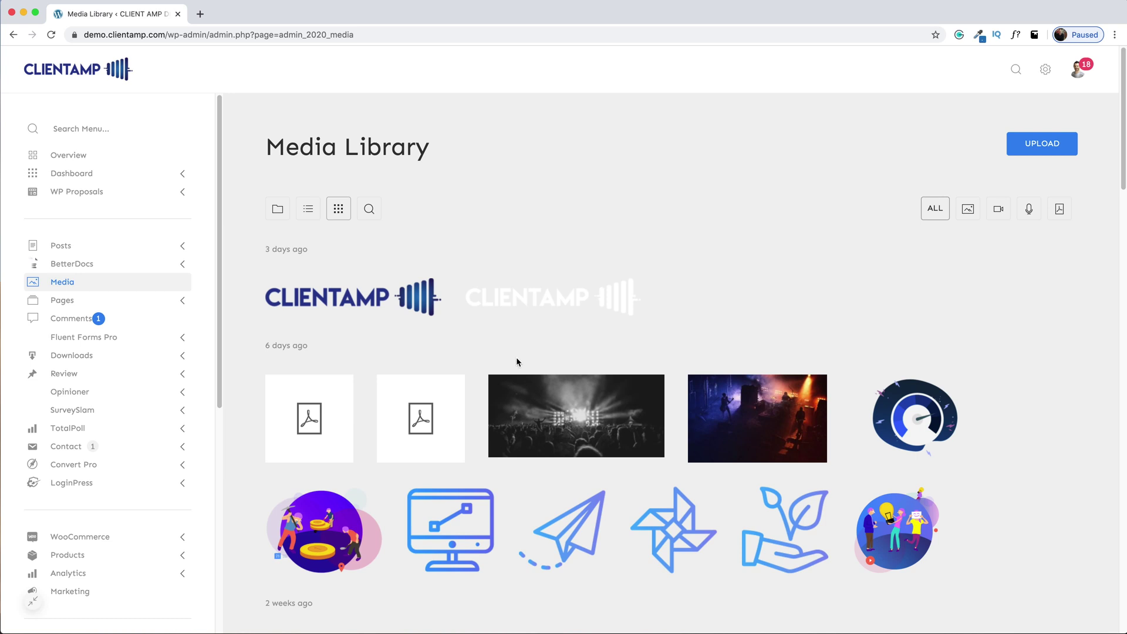
click(280, 217)
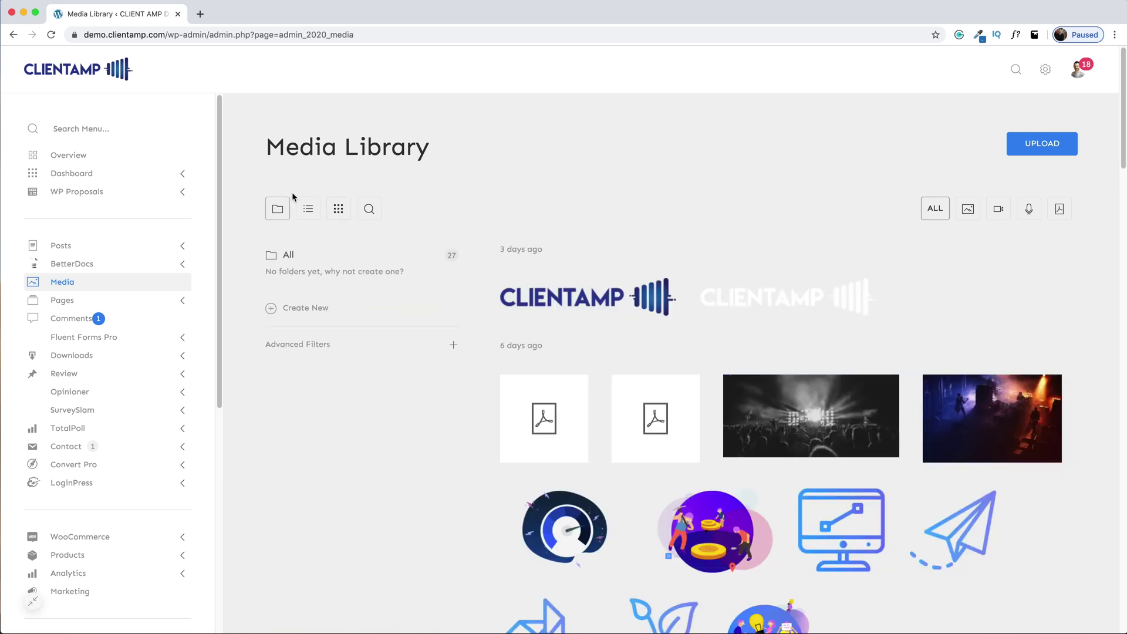
Create a 'Logos' media folder and move the dark and light logo images into it
click(279, 309)
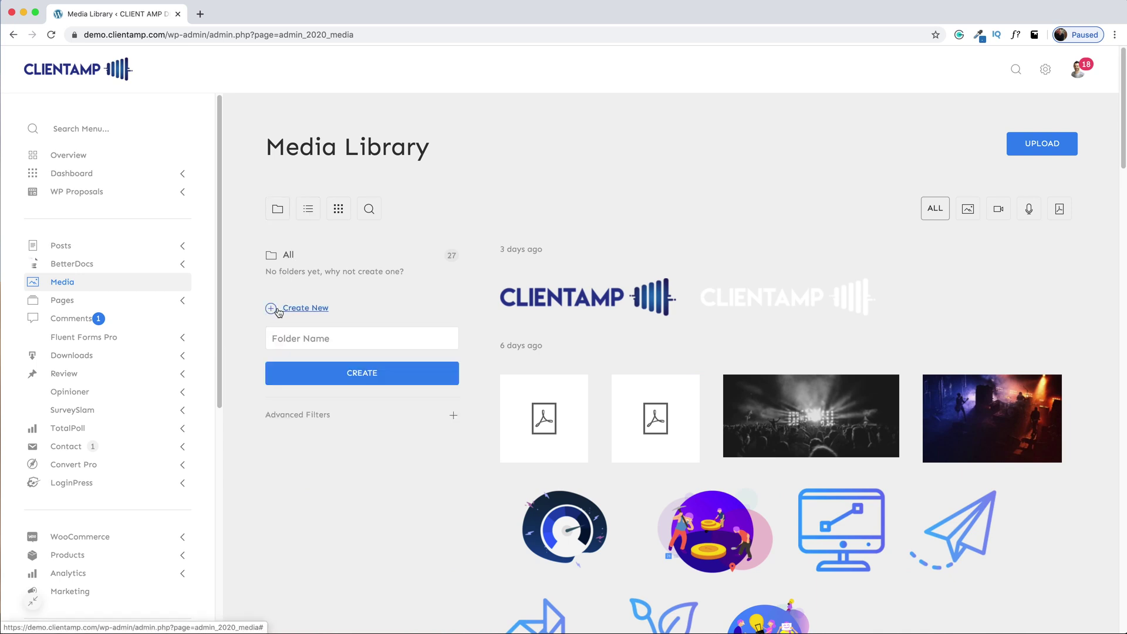
click(315, 333)
text(Logos)
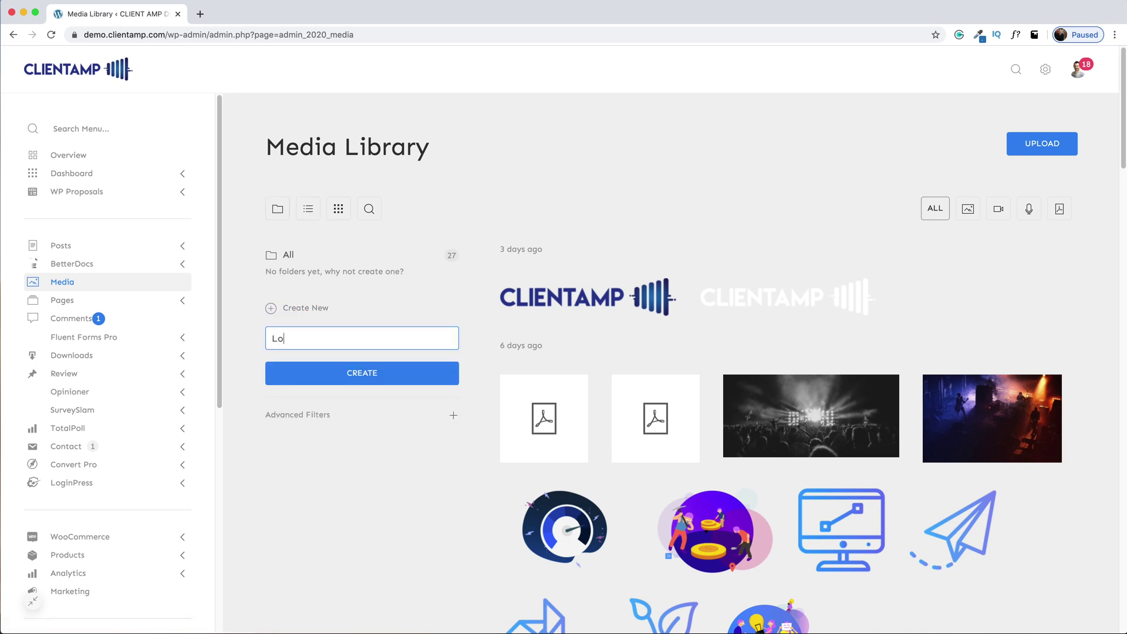
click(362, 373)
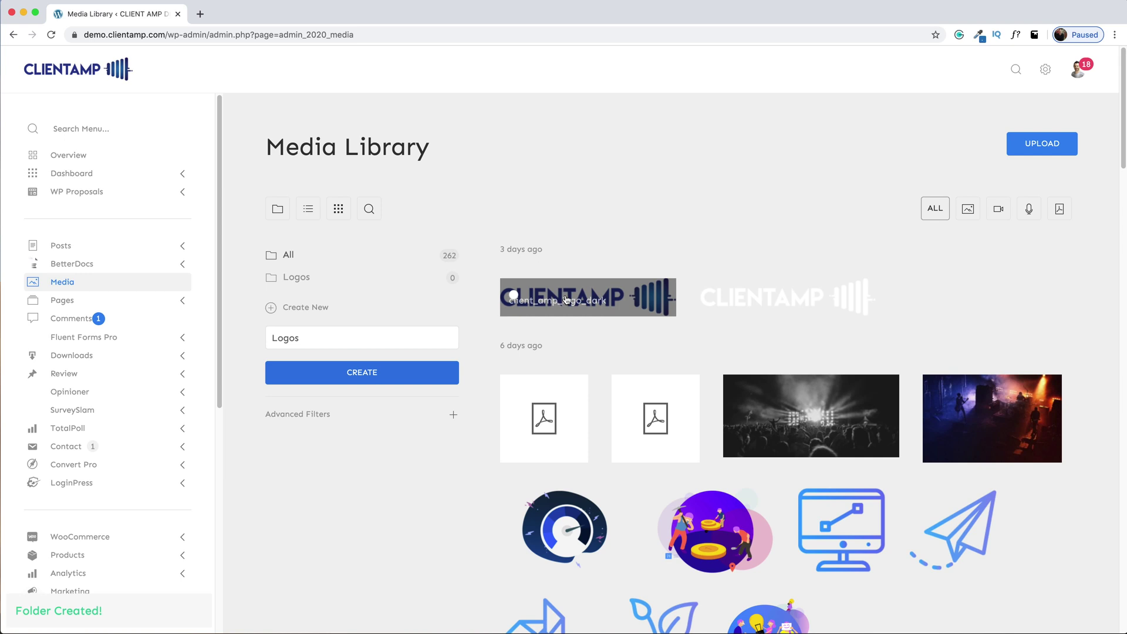
drag(581, 299, 333, 281)
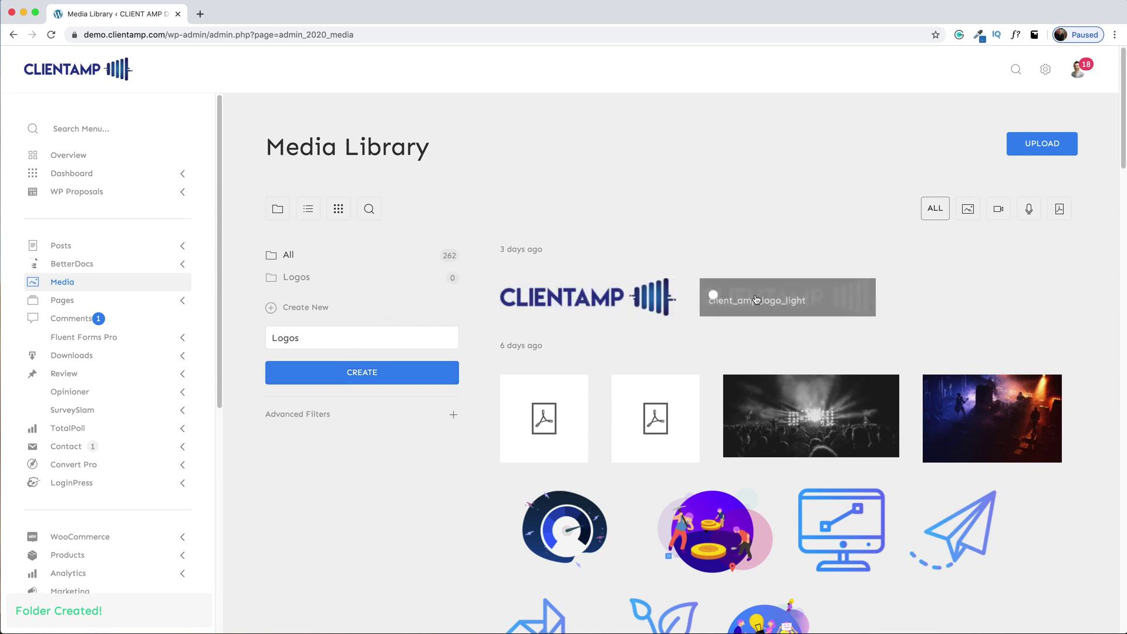
drag(763, 298, 336, 276)
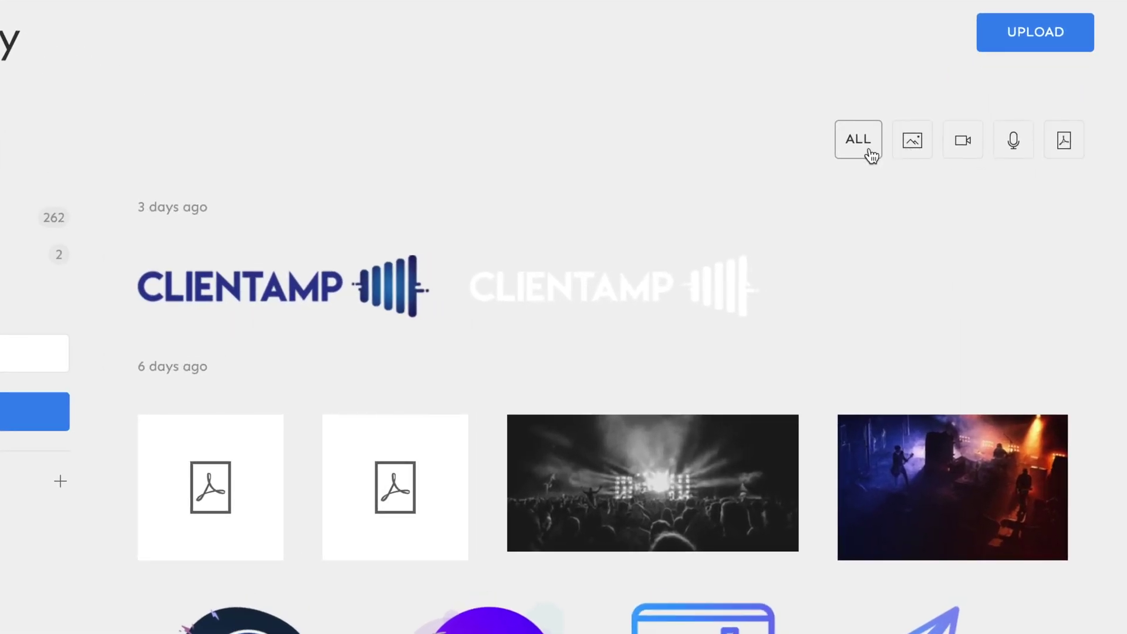
Try the audio, video and image type filters, ending on the PDF filter
click(1020, 148)
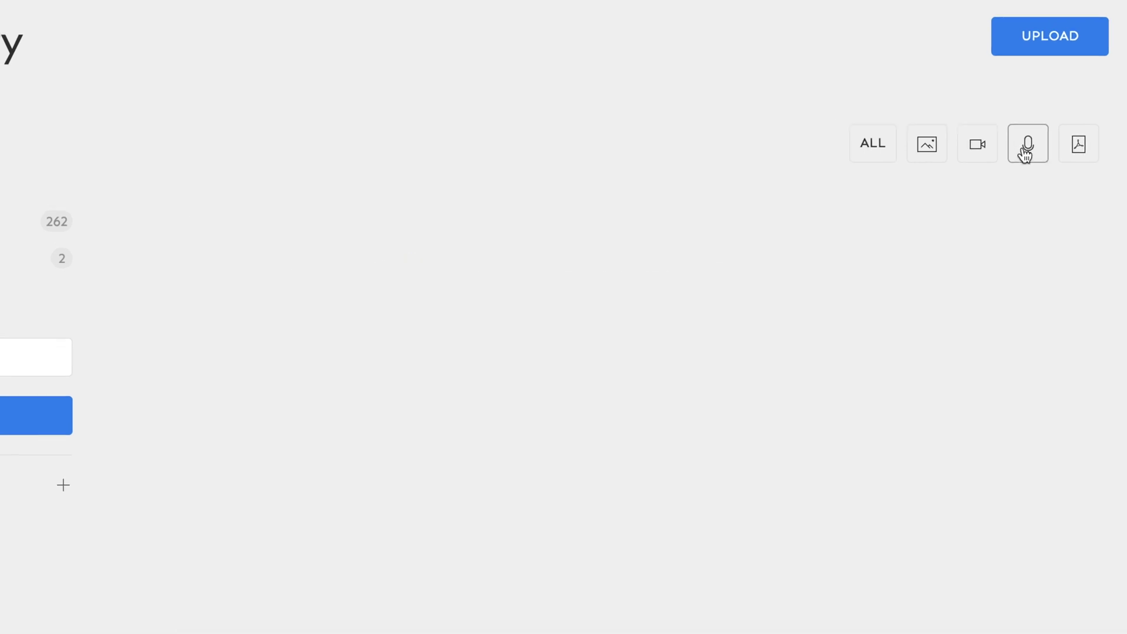
click(984, 155)
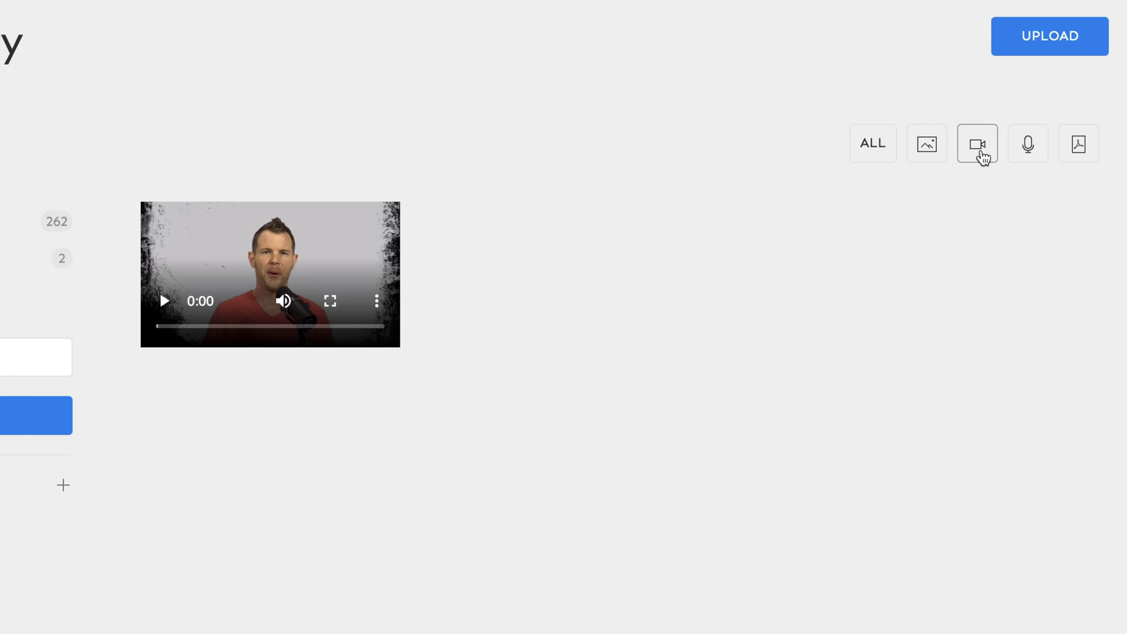
click(927, 151)
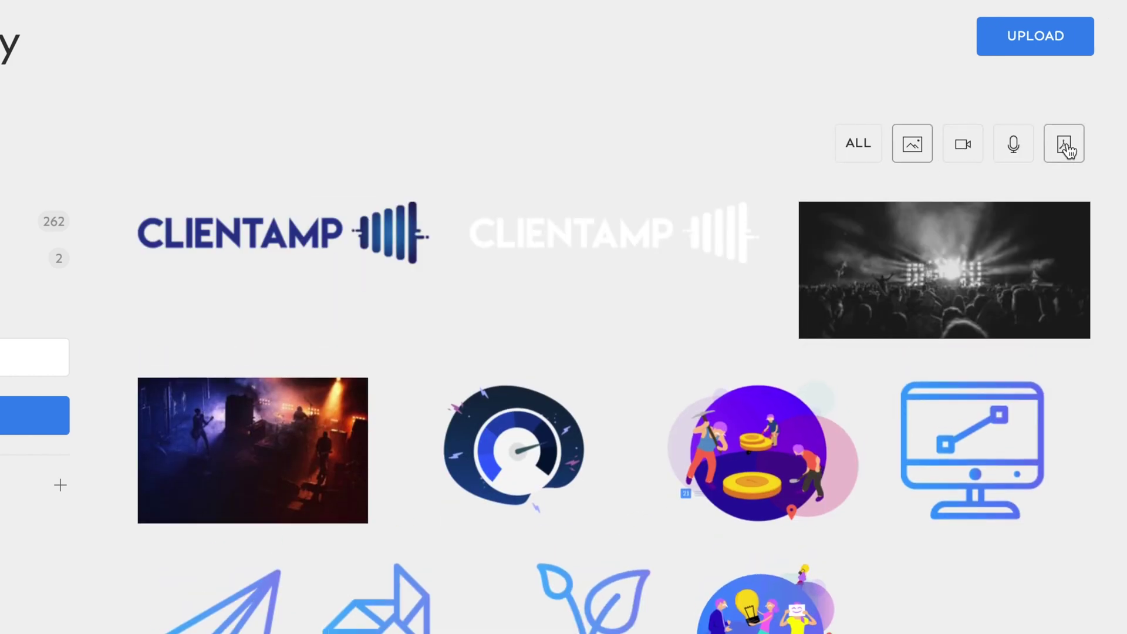
click(1066, 150)
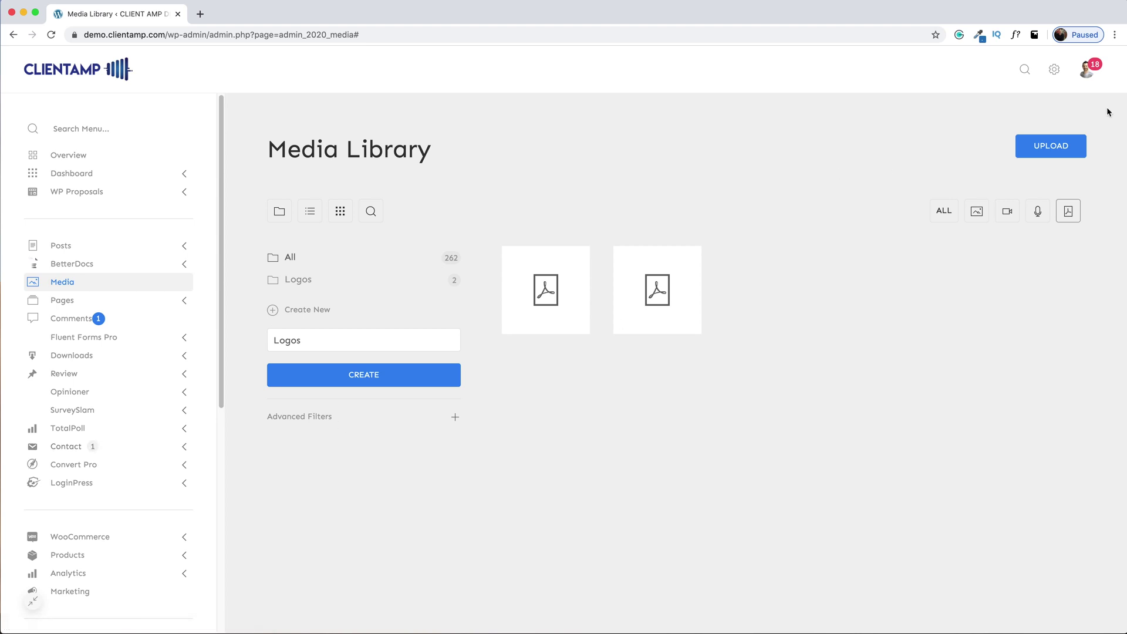
Turn on dark mode from the avatar's user account panel, then close the panel
click(1088, 69)
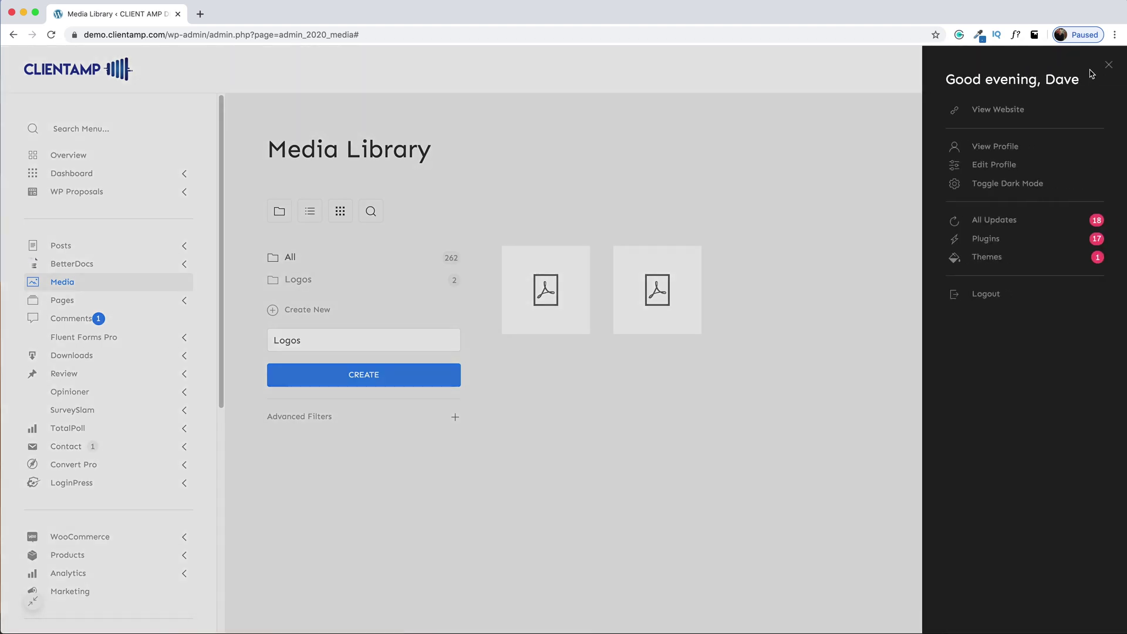
click(992, 184)
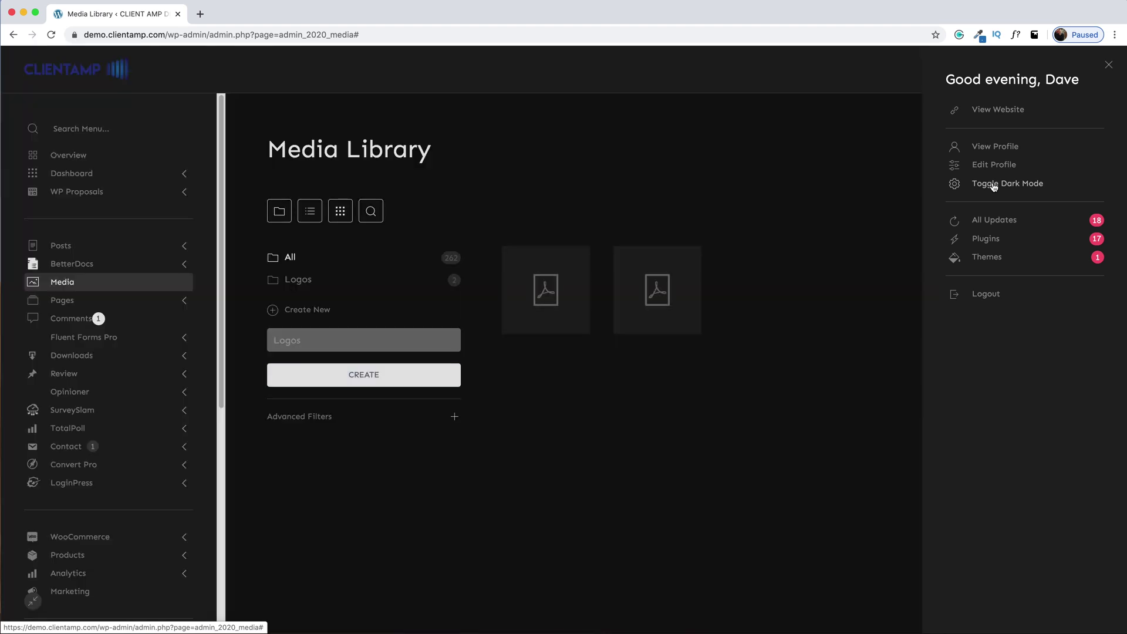
click(800, 443)
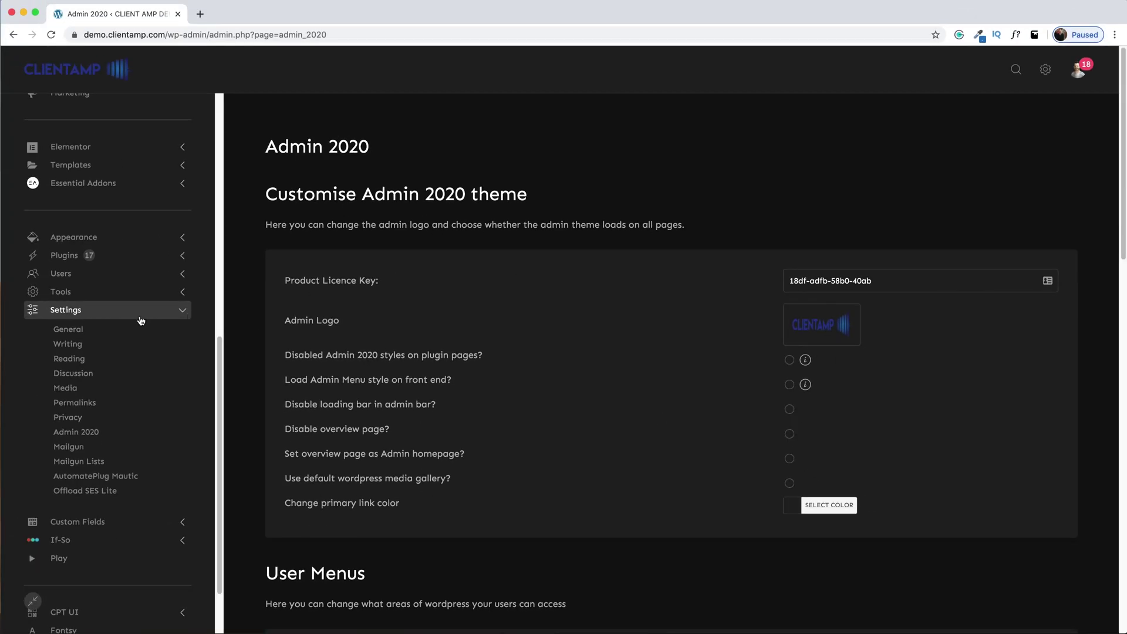
Visit the Tools > Import page, then go back to the Admin 2020 settings
click(56, 292)
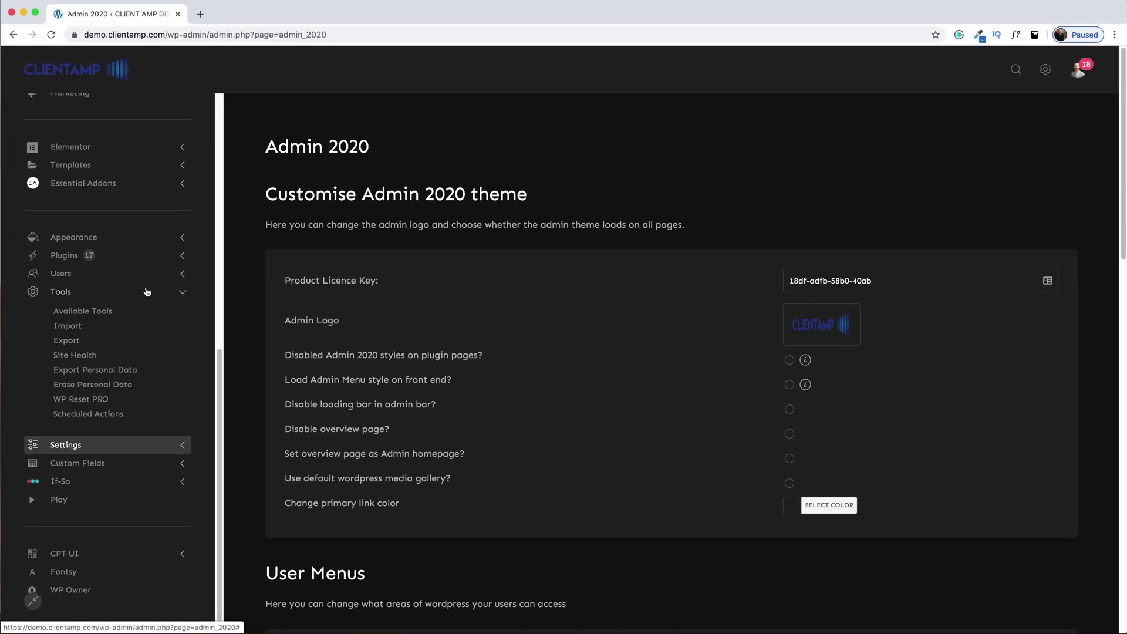
click(68, 327)
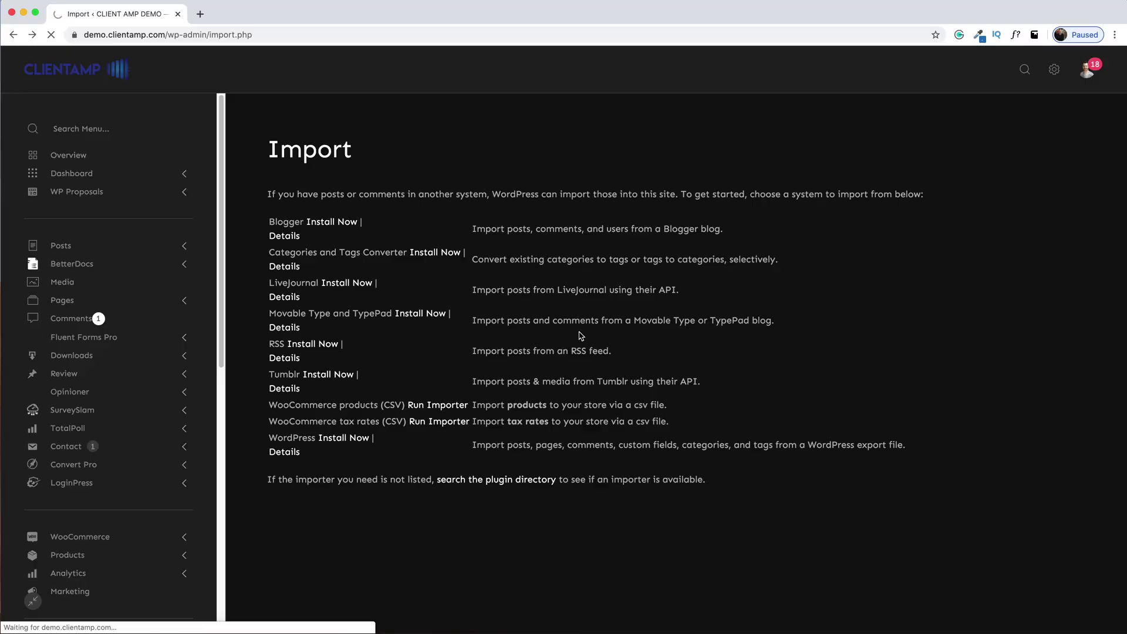
click(13, 35)
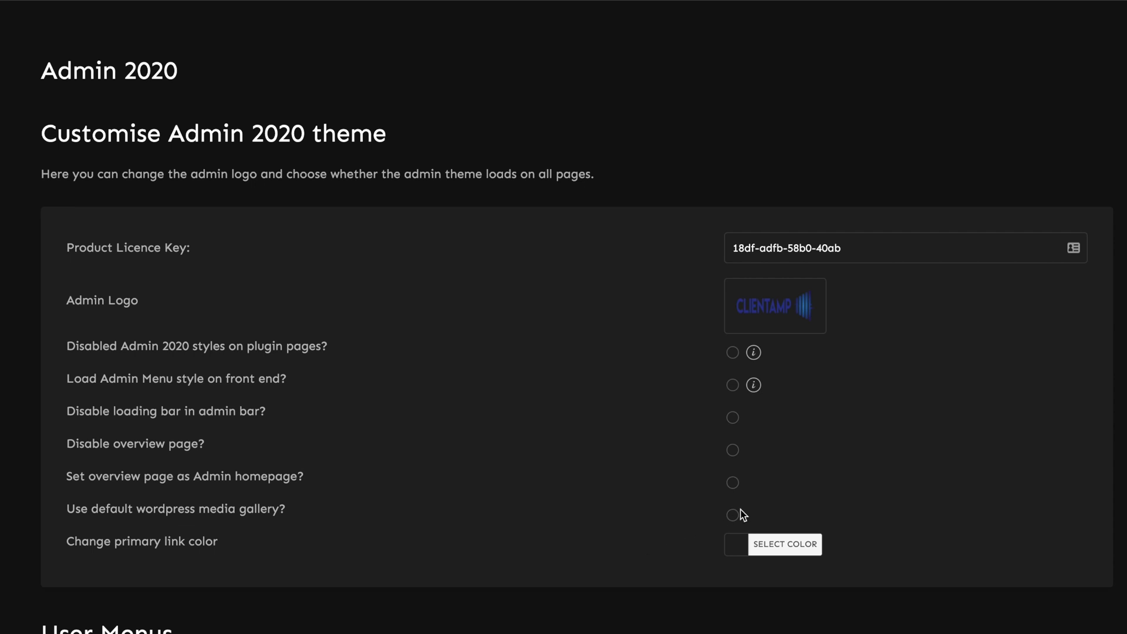
Under User Menus, hide Fluent Forms Pro, Downloads and Review for the Editor role
scroll(151, 464, down, 1)
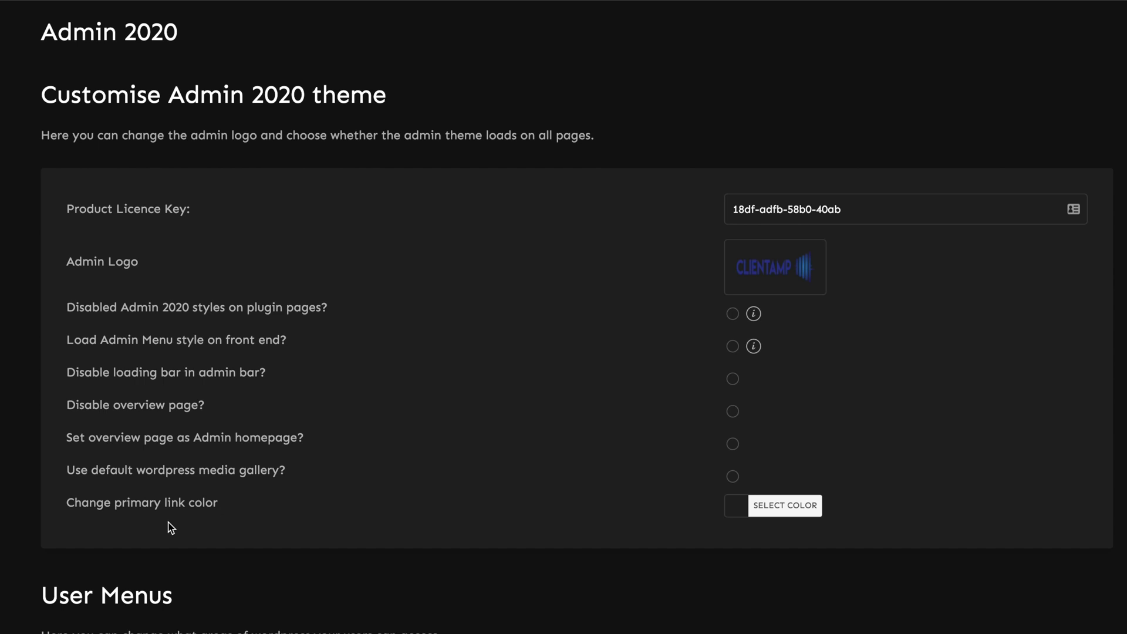
scroll(171, 527, down, 8)
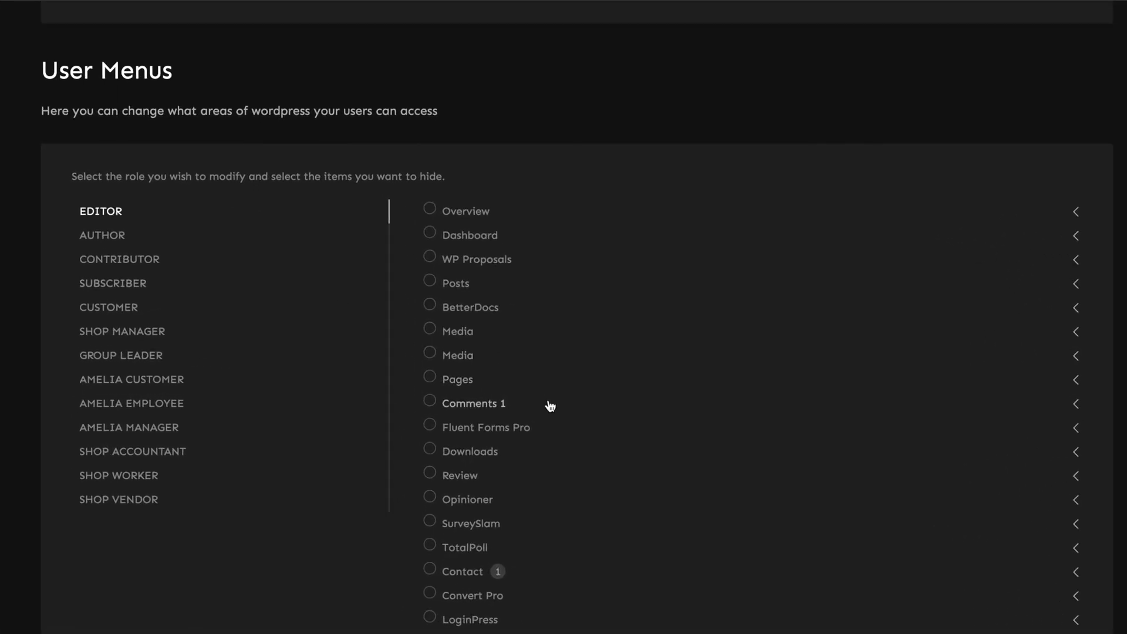
click(430, 427)
click(429, 456)
click(431, 475)
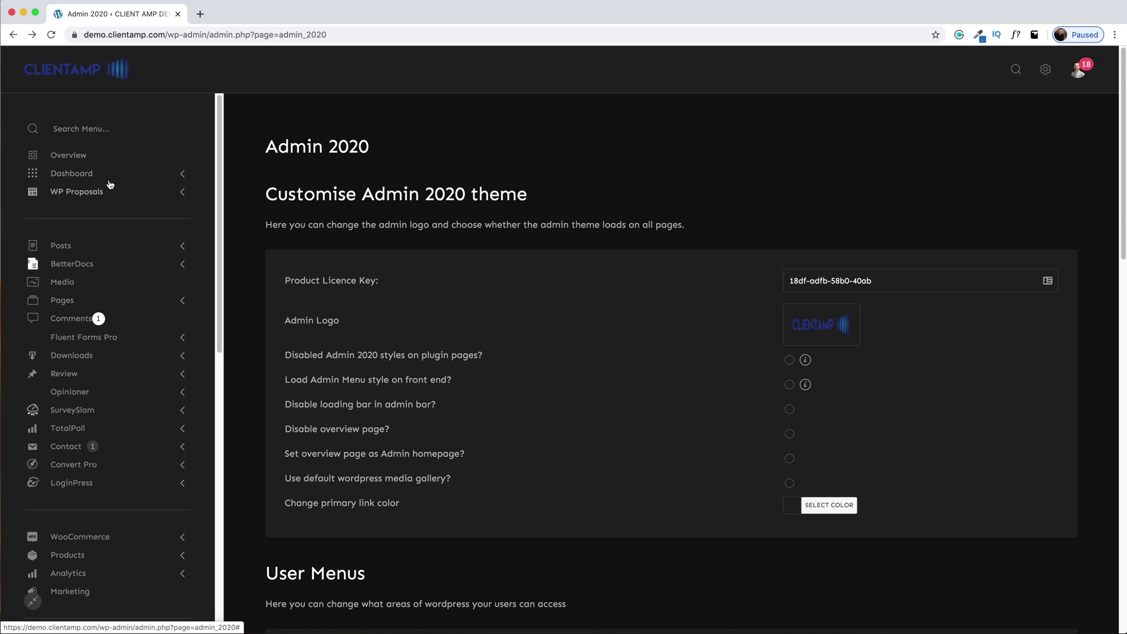
Open the Overview dashboard and review its cards: 160 posts, 31 pages, 11 page views
click(69, 156)
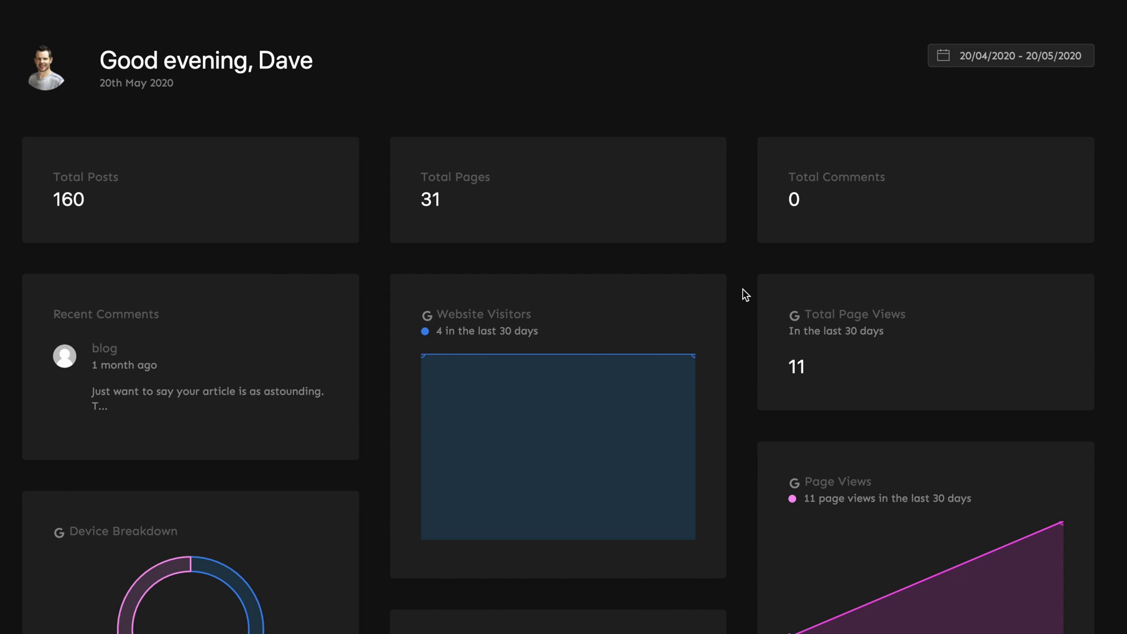
scroll(778, 318, down, 2)
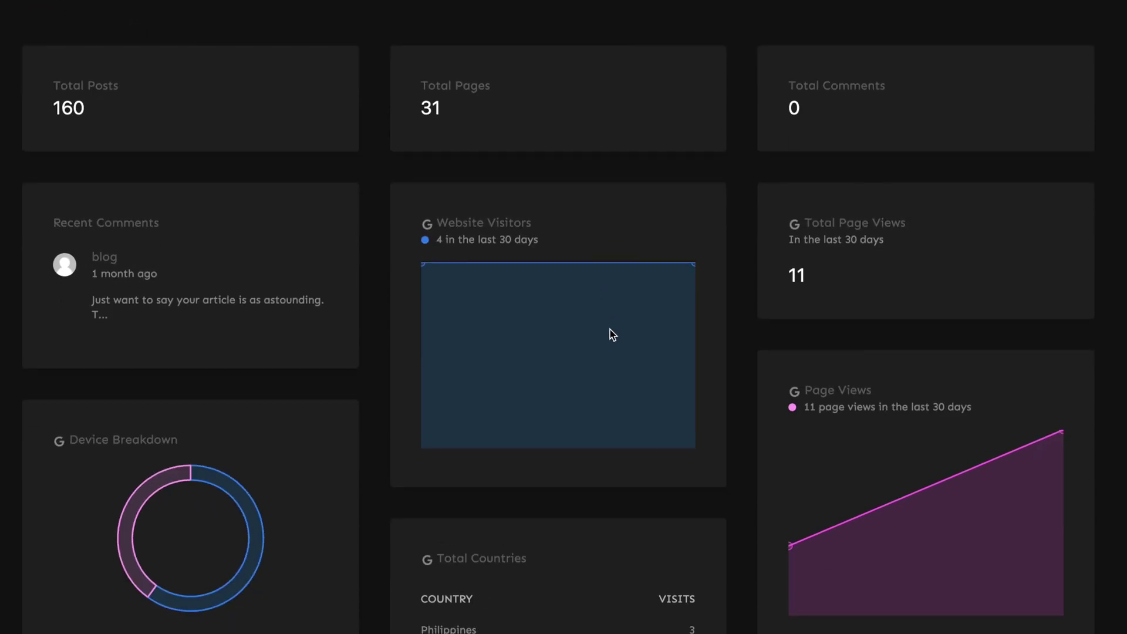
scroll(612, 335, down, 2)
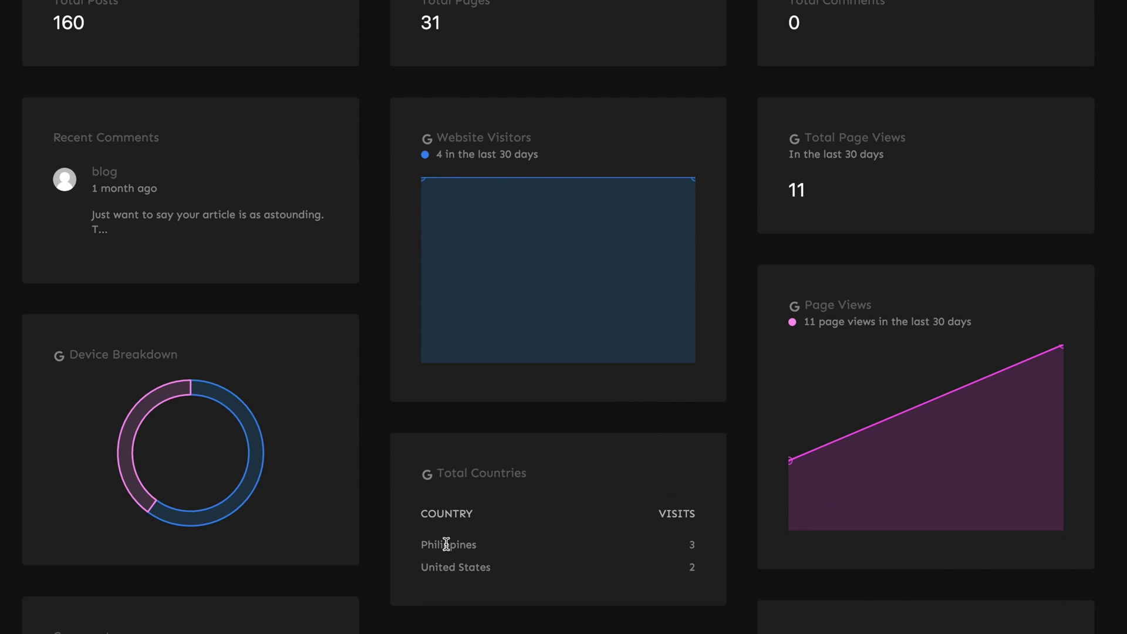
scroll(527, 586, down, 3)
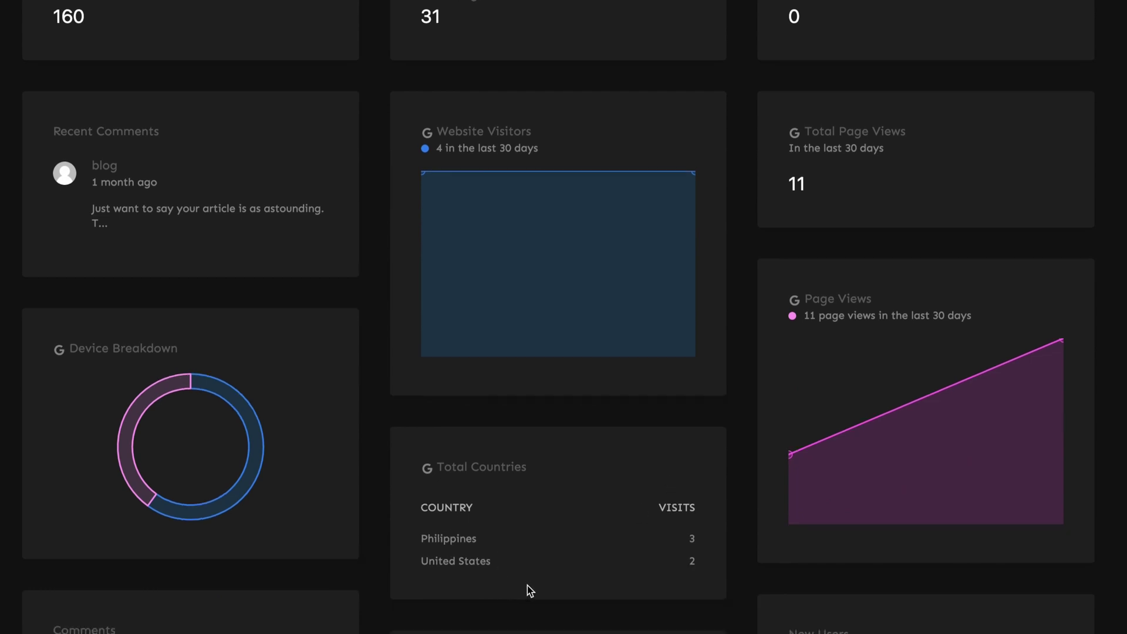
scroll(585, 579, down, 2)
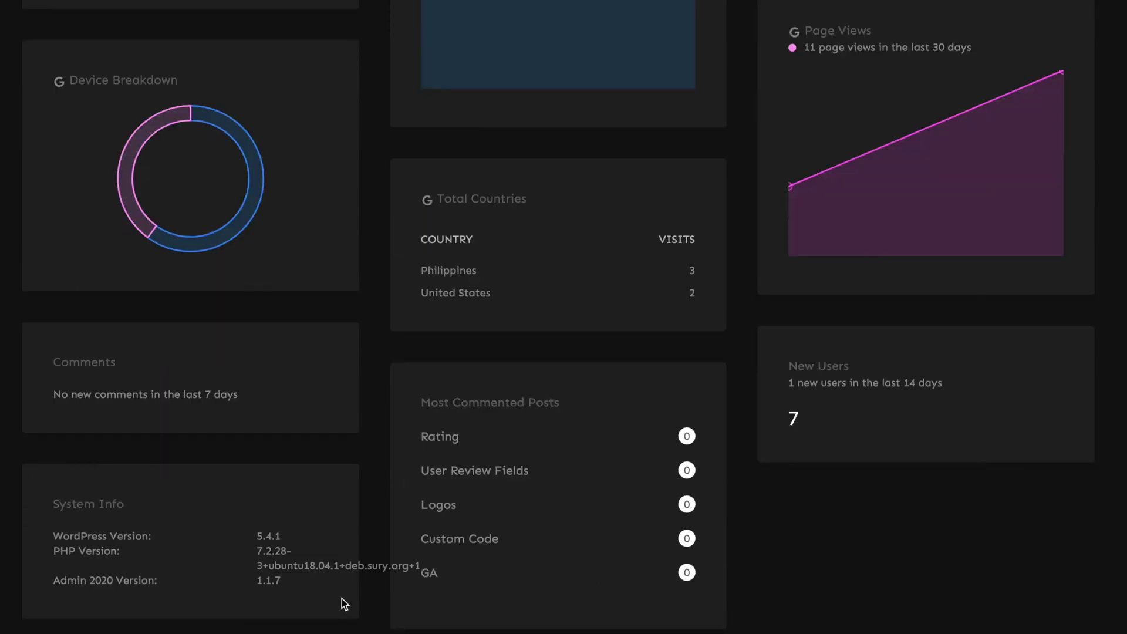
scroll(342, 599, up, 8)
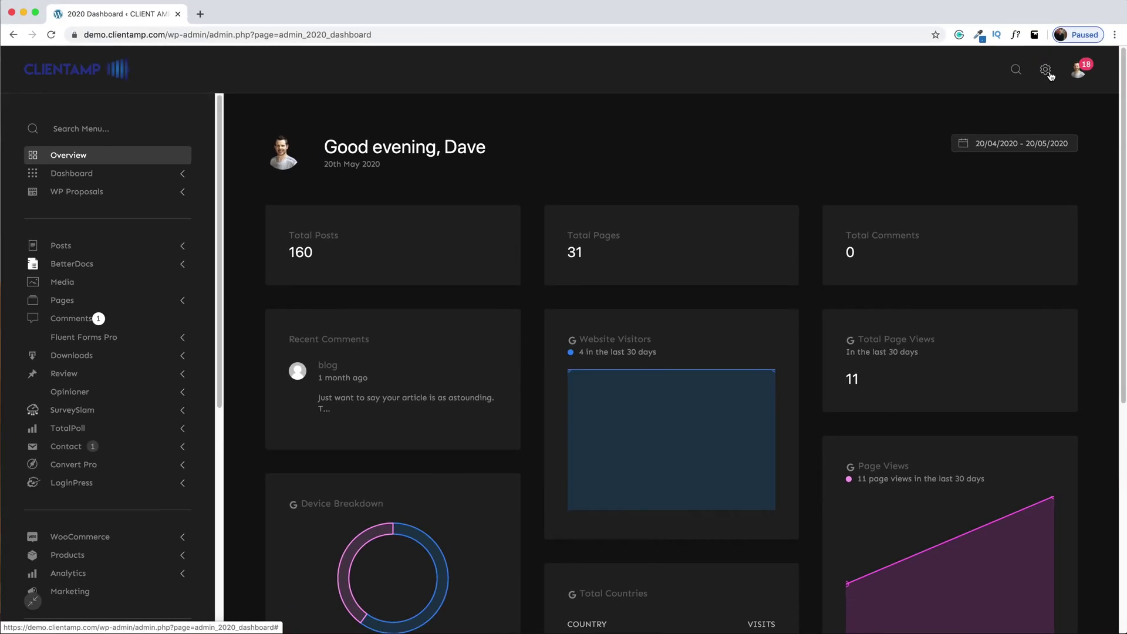
Turn off dark mode so the Overview dashboard shows the light theme, then scroll down it
click(1045, 70)
scroll(923, 326, down, 2)
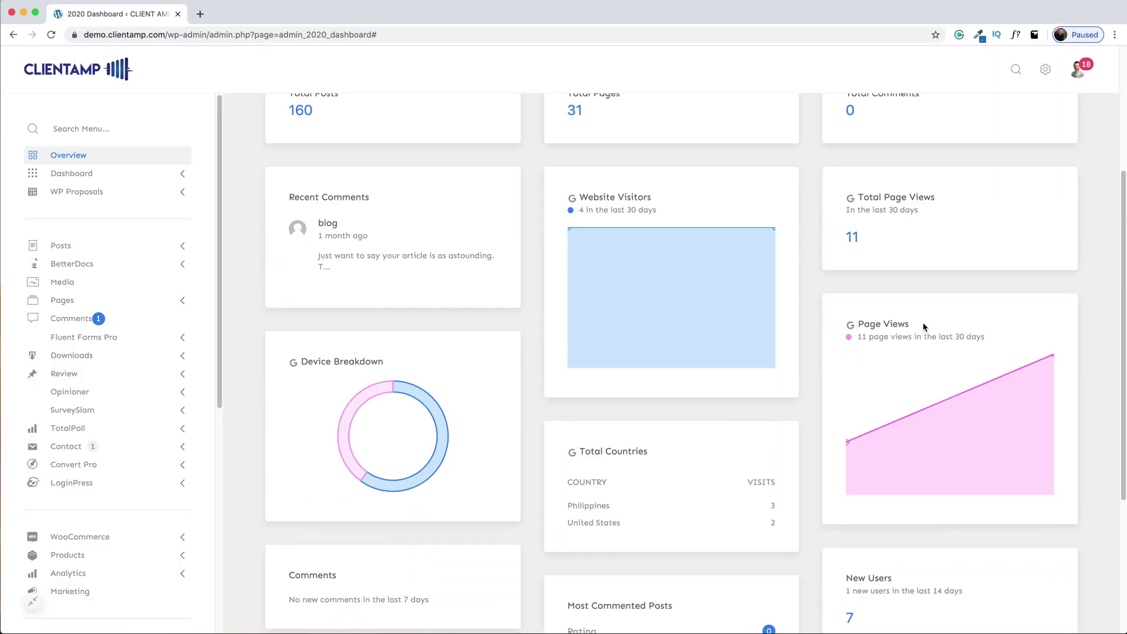
scroll(931, 324, down, 1)
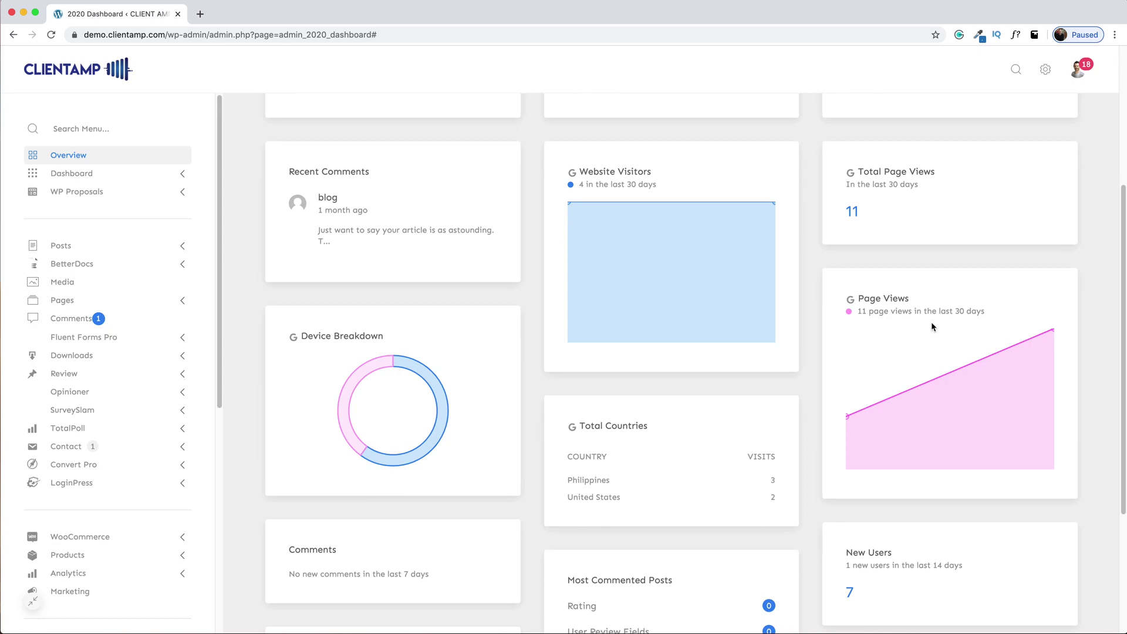